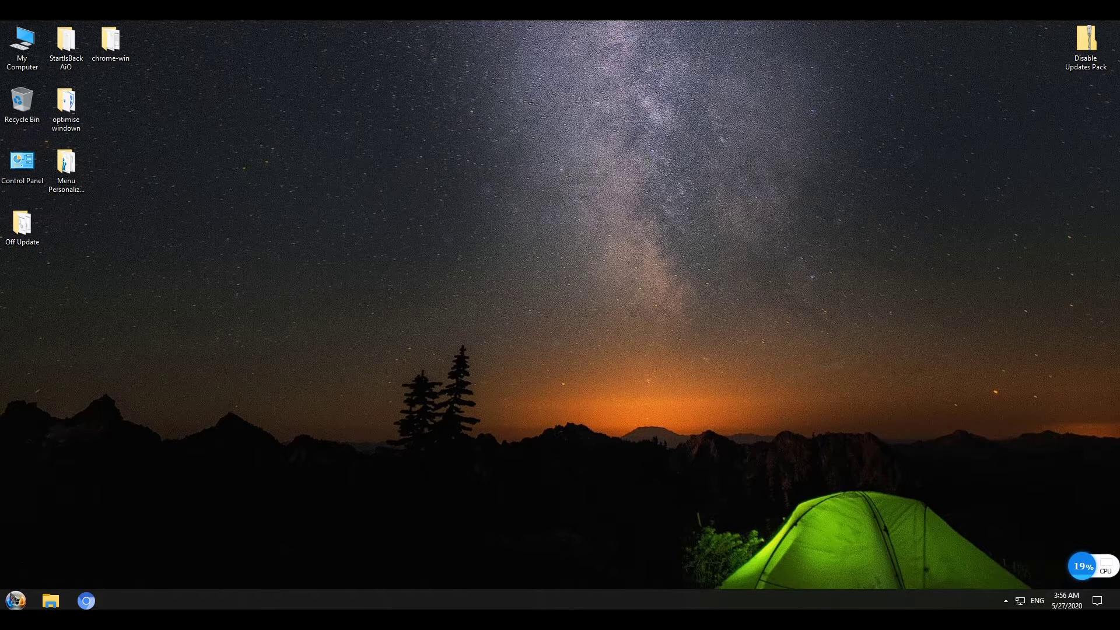
Search 'sandboxie download' and open the sandboxie.com download page at its release table.
click(84, 601)
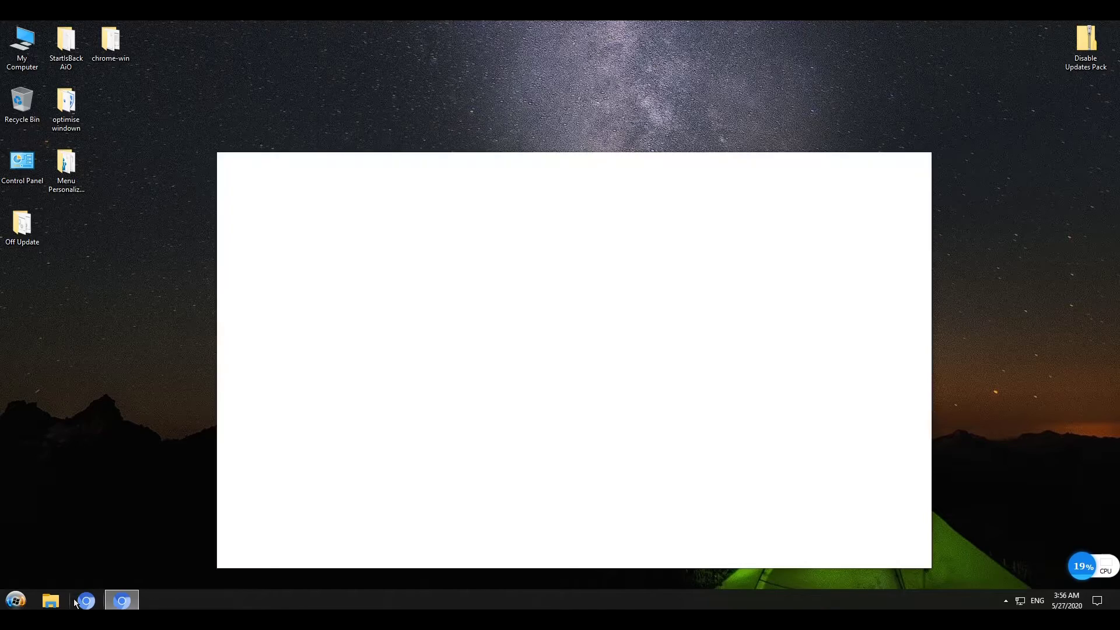
text(sandboxie download)
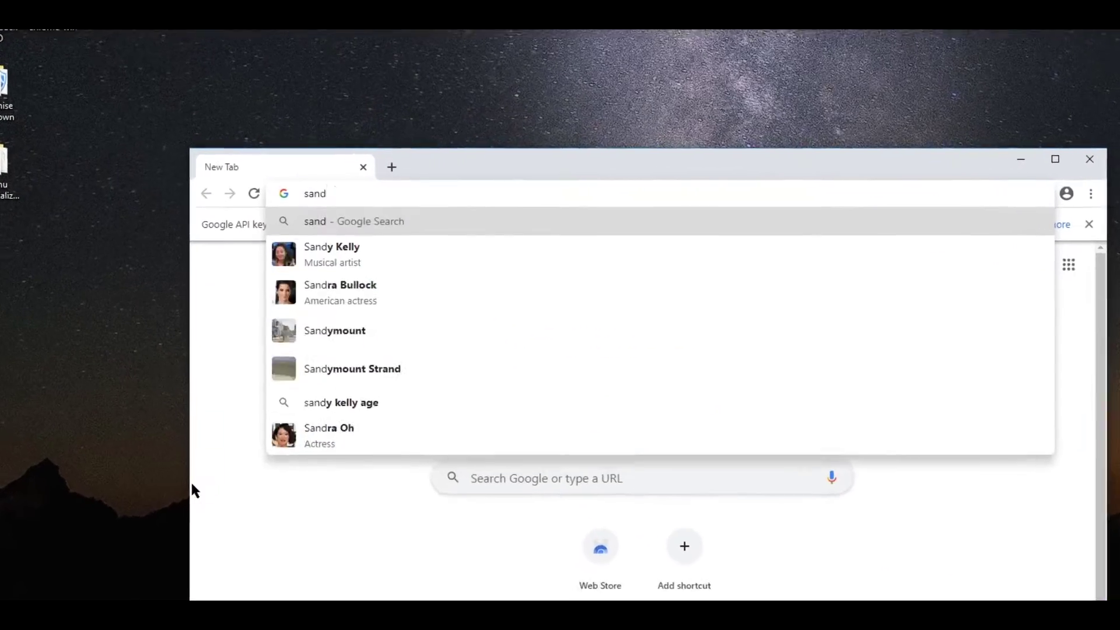
key(Return)
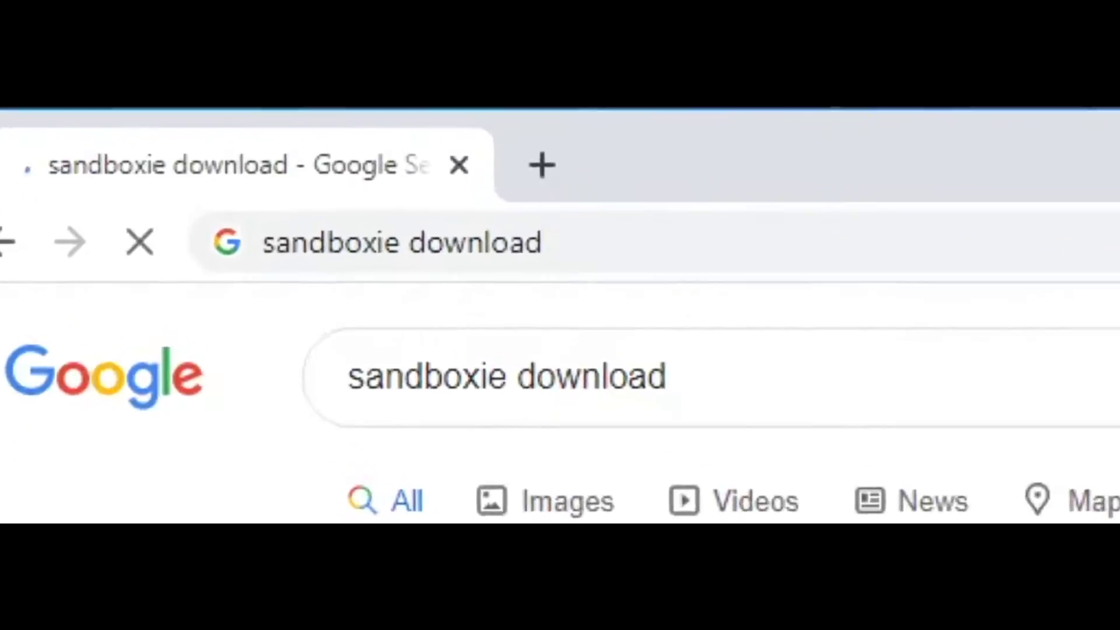
scroll(499, 394, down, 2)
click(505, 405)
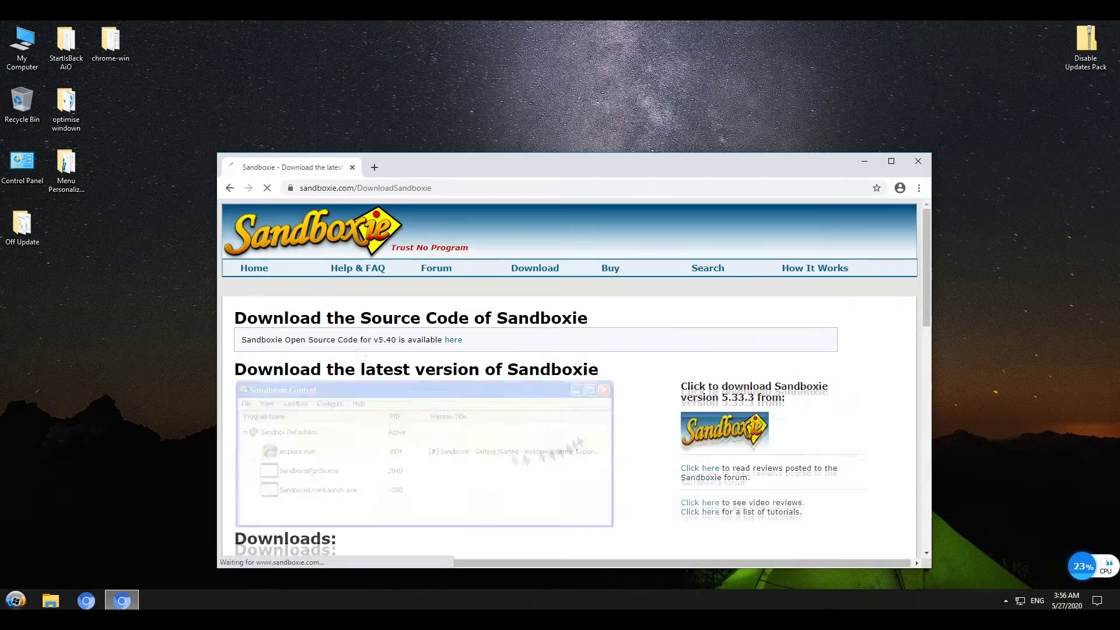
scroll(448, 399, down, 2)
scroll(447, 400, down, 5)
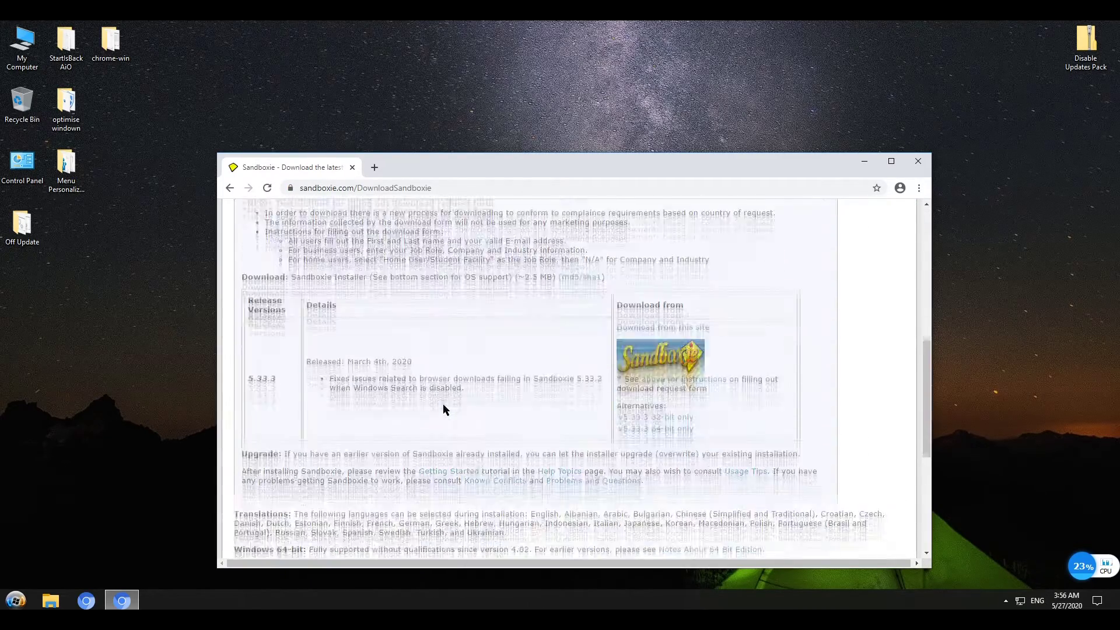
scroll(443, 404, down, 3)
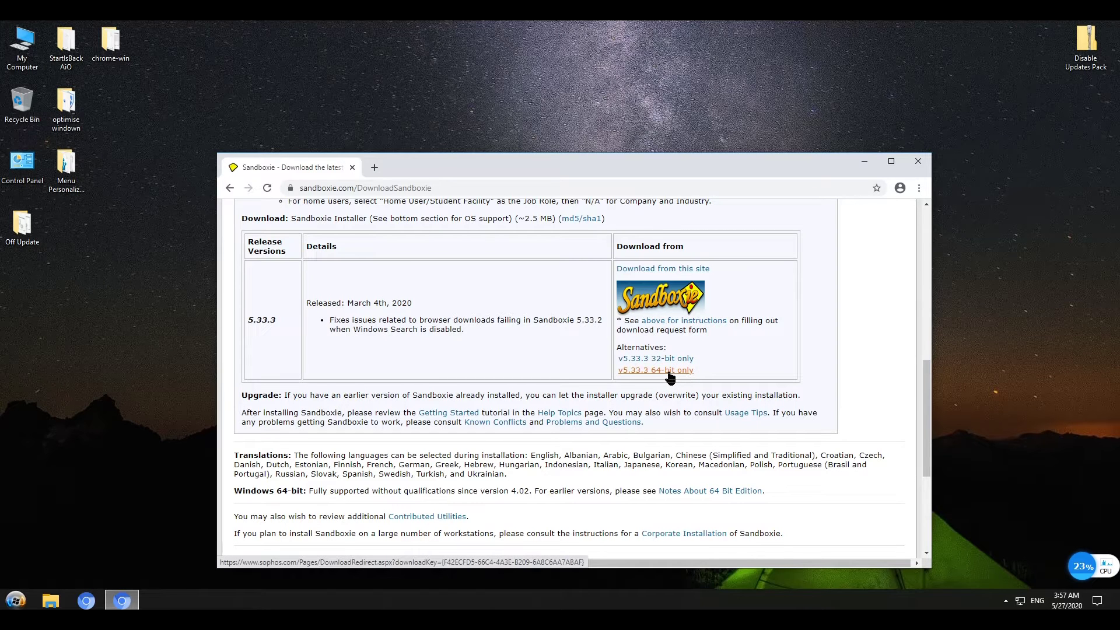
Download the v5.33.3 64-bit installer, accepting the Sophos EULA and export compliance form.
click(671, 372)
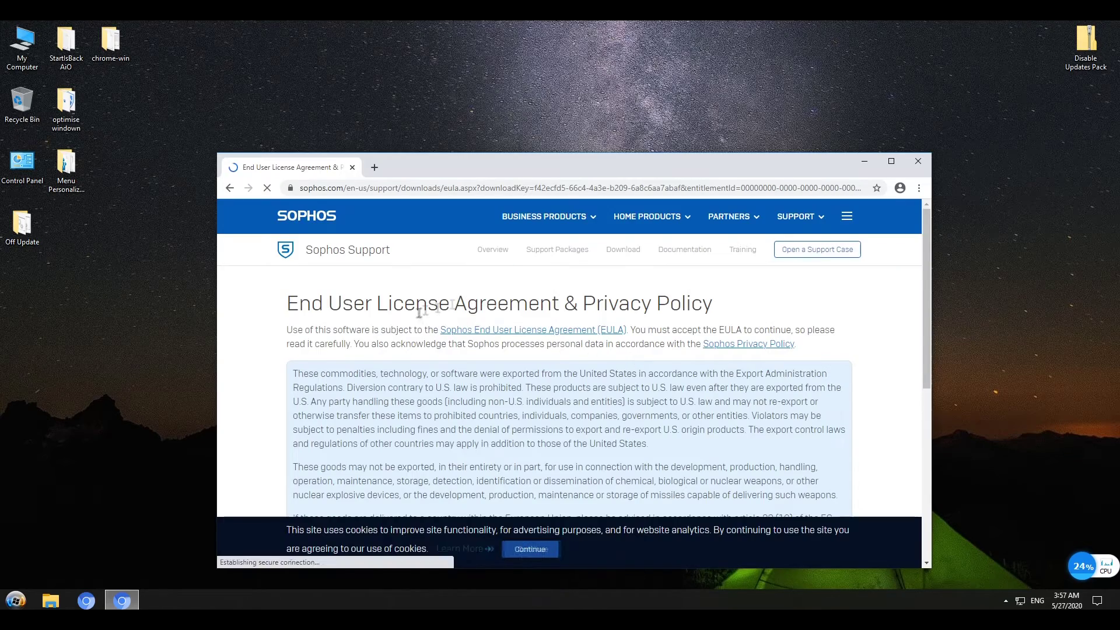
scroll(532, 375, down, 5)
scroll(437, 395, down, 5)
click(354, 410)
click(314, 438)
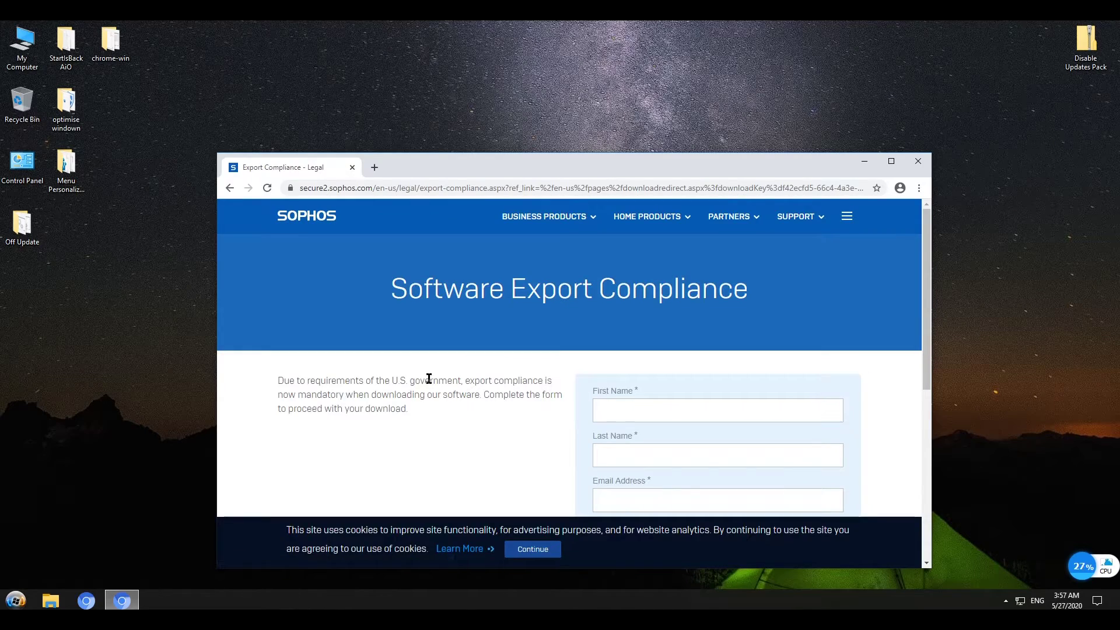
scroll(421, 384, down, 3)
scroll(416, 391, down, 3)
scroll(414, 393, down, 3)
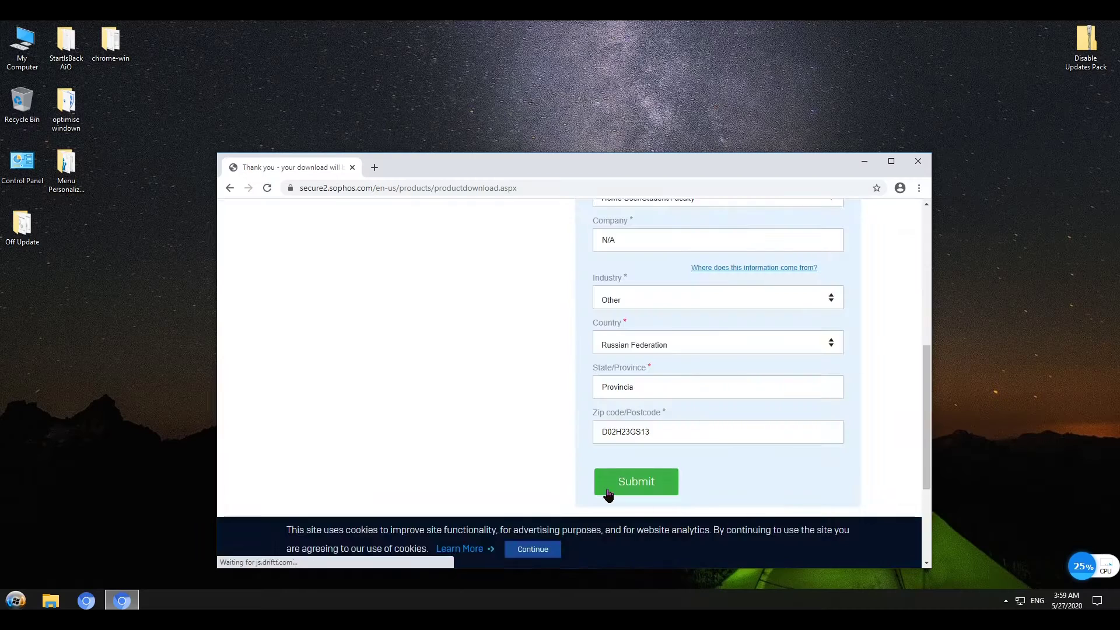
click(612, 481)
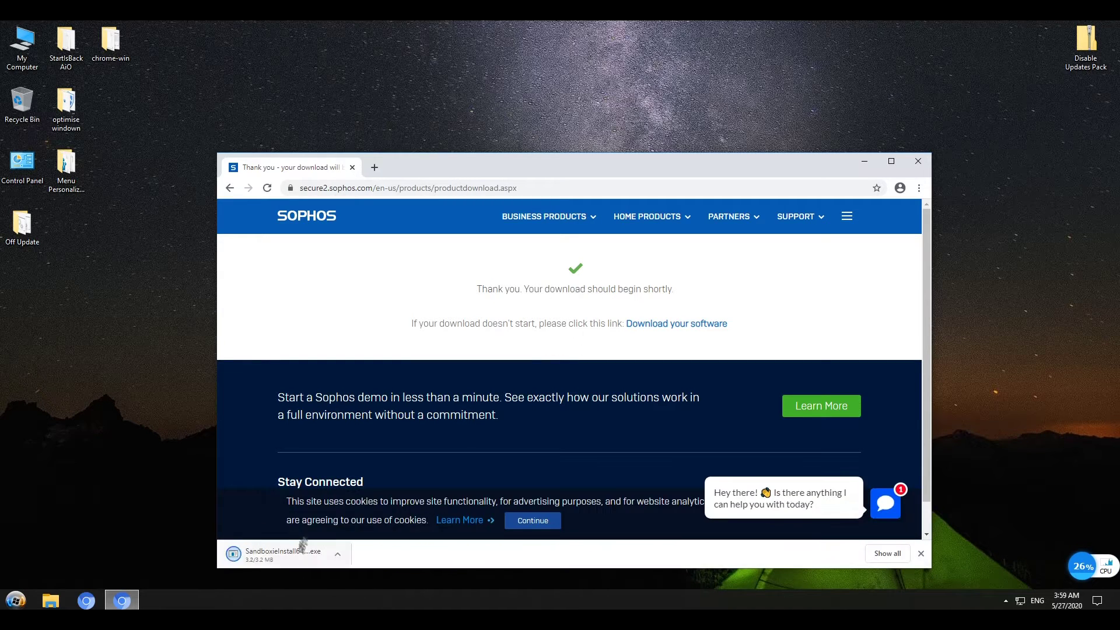
Show the downloaded installer in its folder, close Chrome, and launch the installer.
click(336, 558)
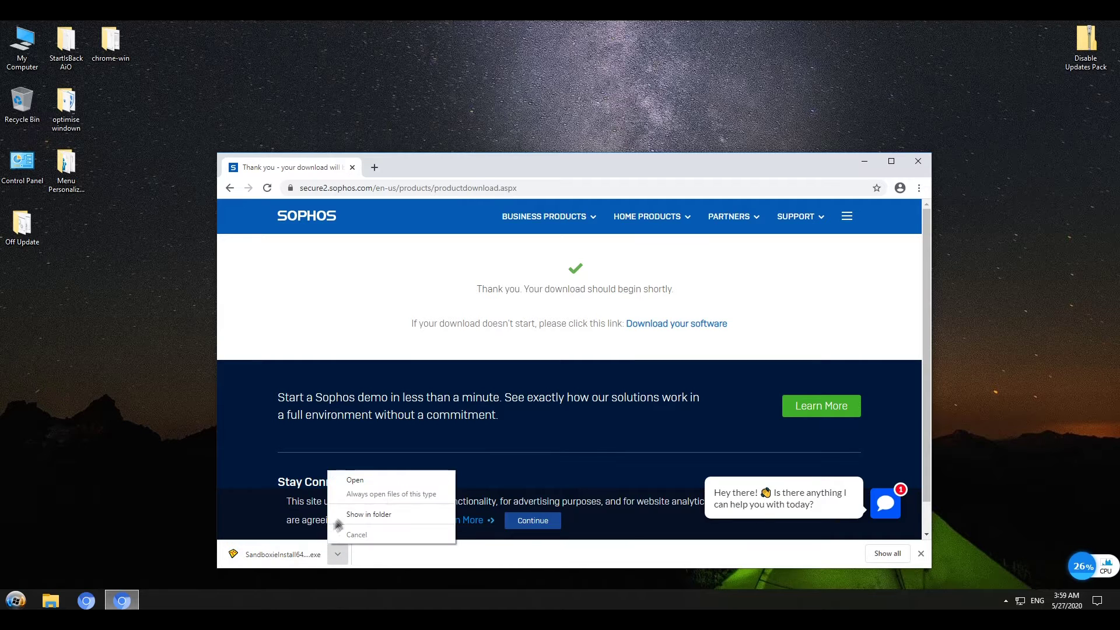
click(369, 515)
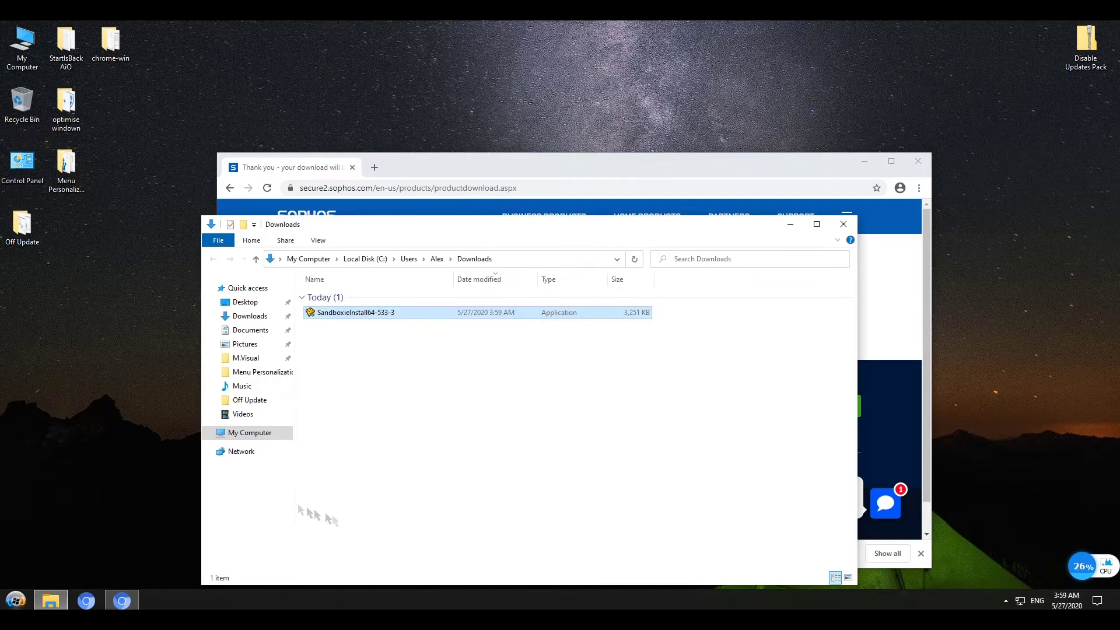
click(919, 162)
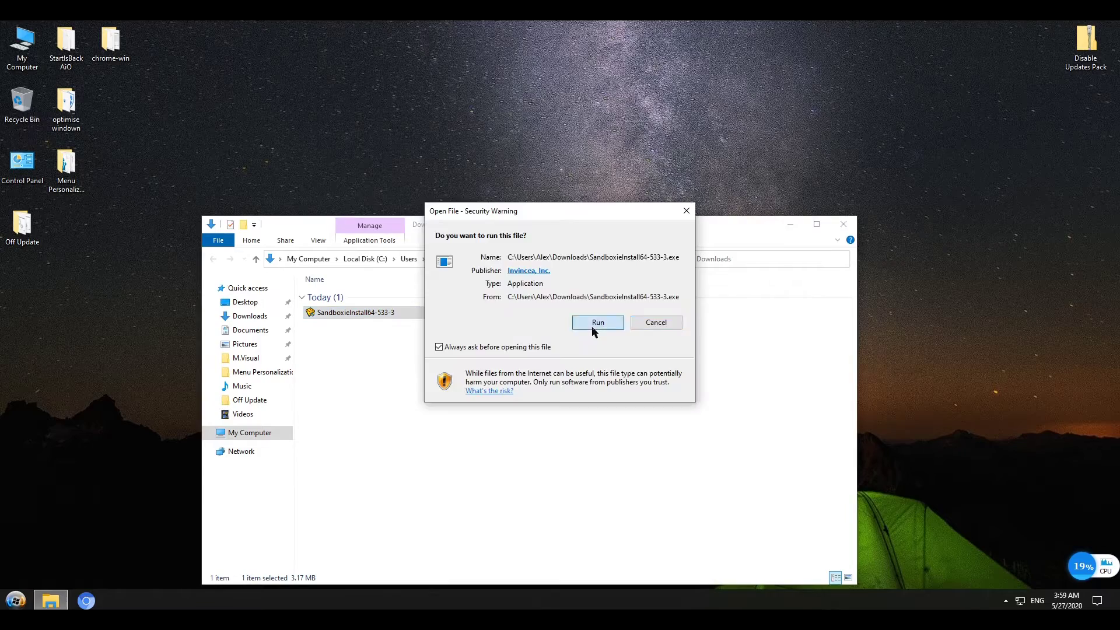
click(596, 323)
Install Sandboxie 5.33.3 in English to the default location and finish the wizard.
click(499, 387)
click(573, 316)
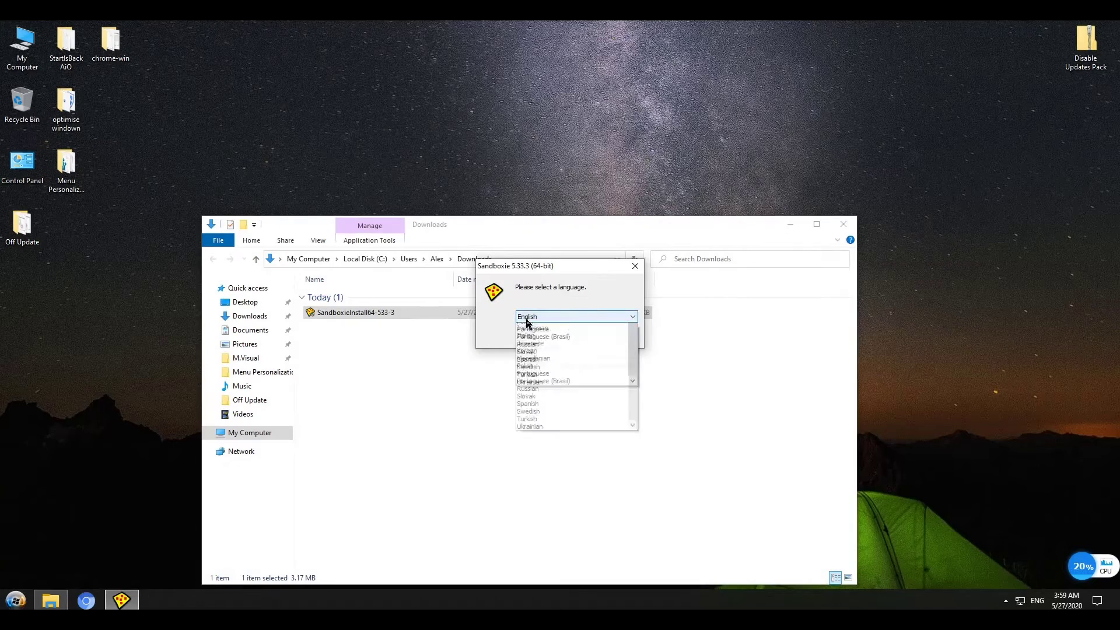
click(560, 322)
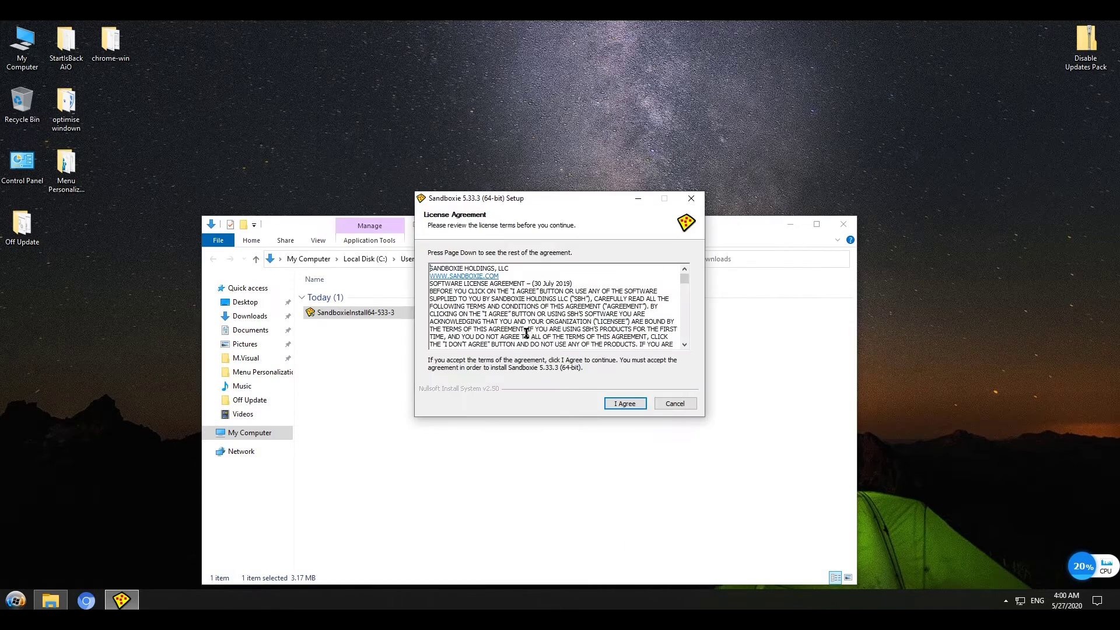
click(618, 404)
click(626, 403)
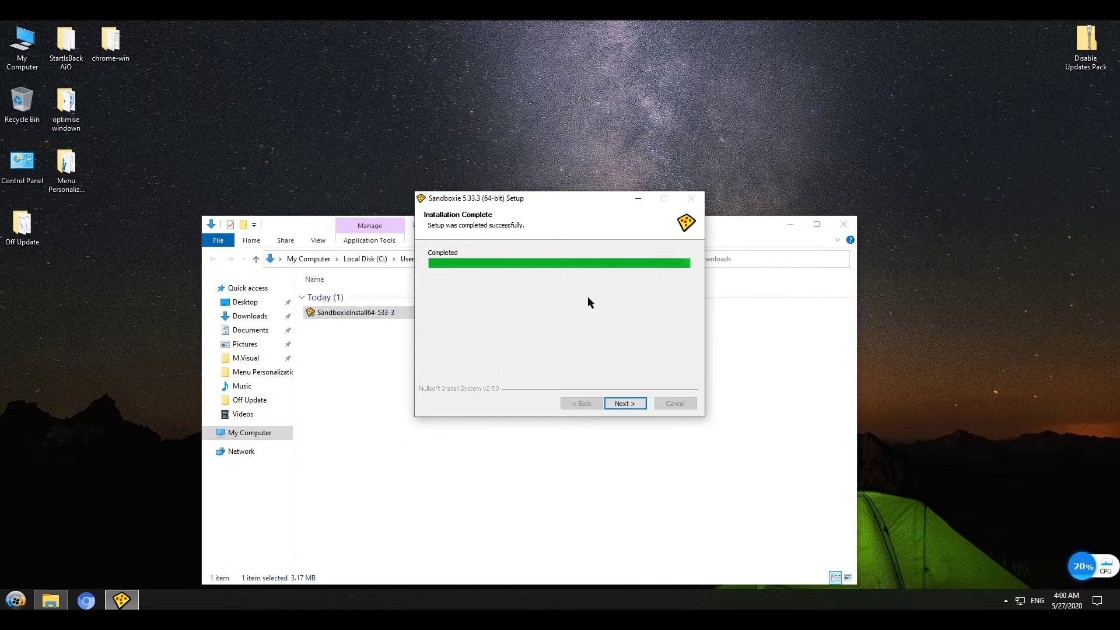
click(622, 404)
click(622, 404)
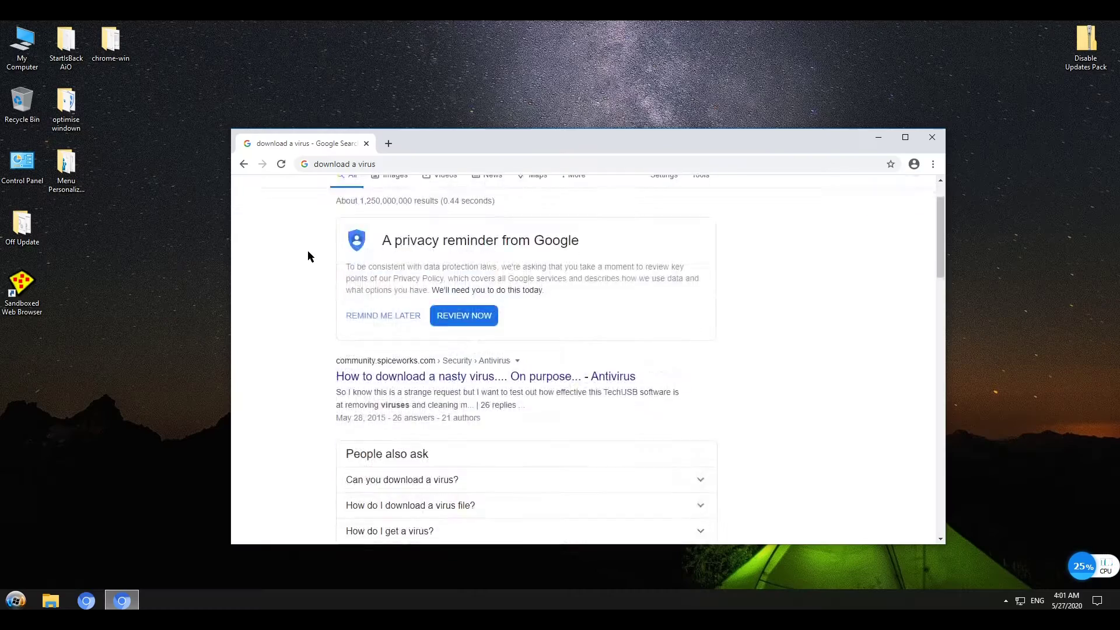
scroll(308, 250, down, 3)
scroll(333, 281, down, 3)
Download eicar_com.zip from the IKARUS test-virus page, then search for free viruses.
click(338, 321)
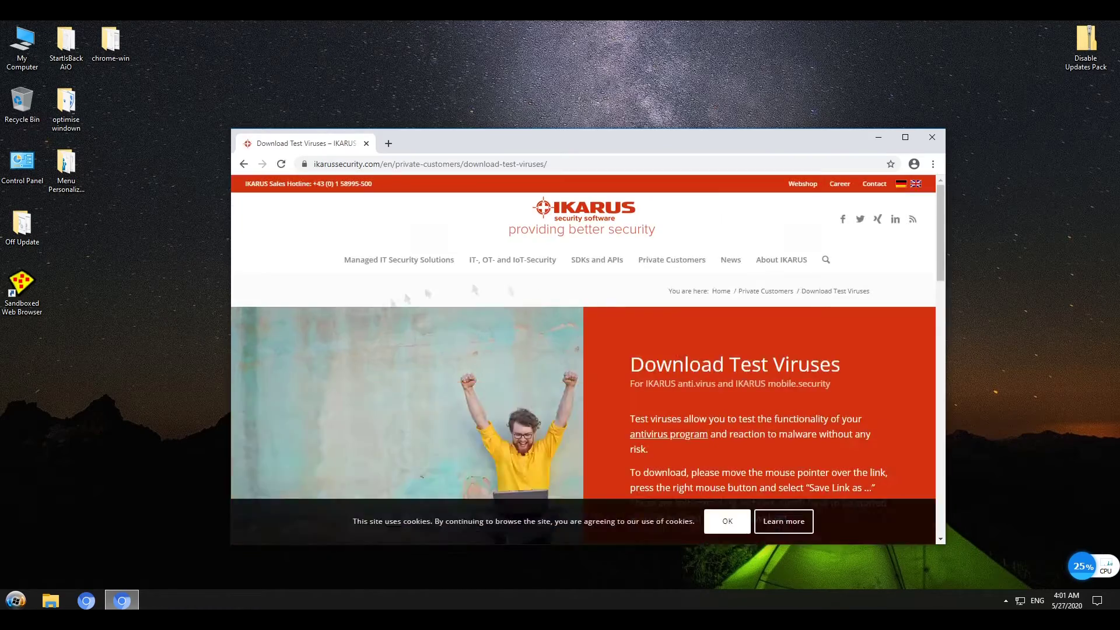
scroll(561, 351, down, 5)
scroll(561, 350, down, 4)
click(307, 363)
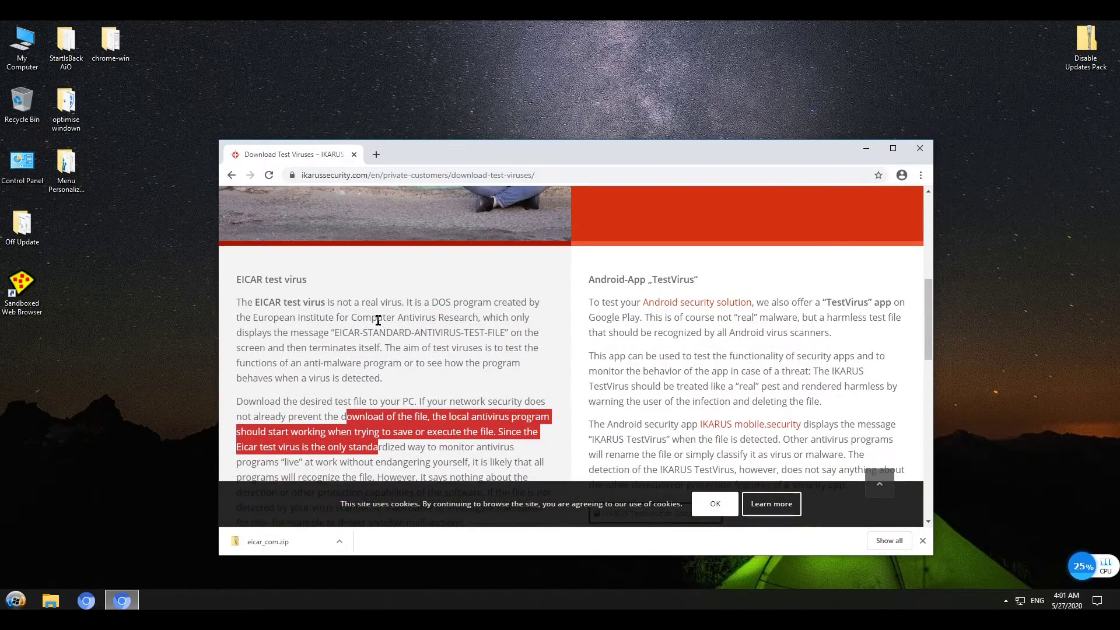
click(339, 541)
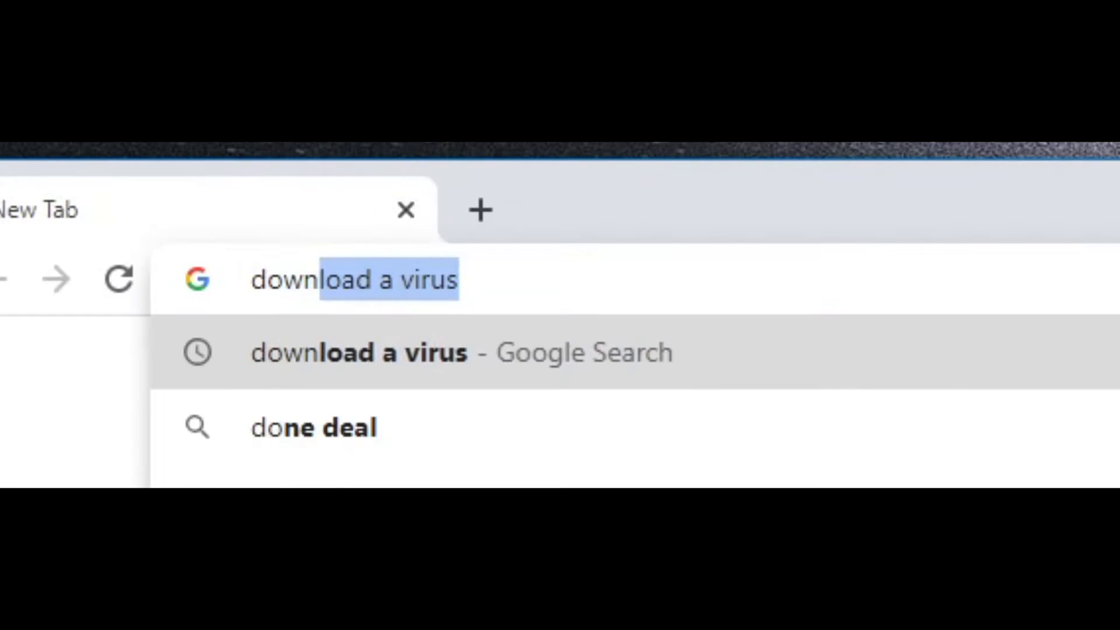
text(ir free)
key(Return)
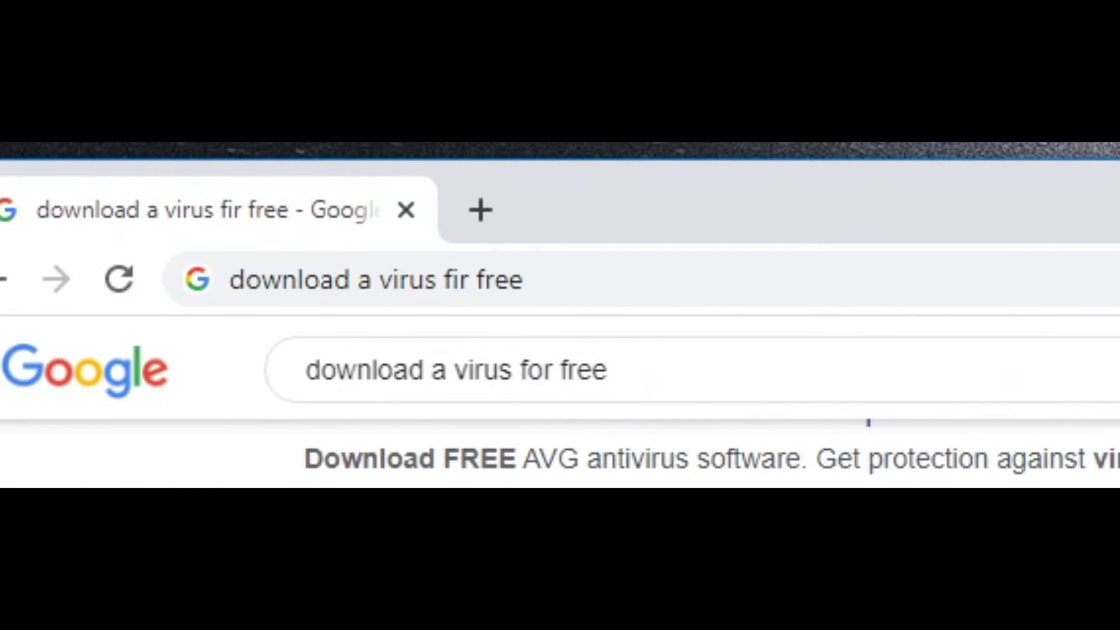
scroll(700, 447, down, 5)
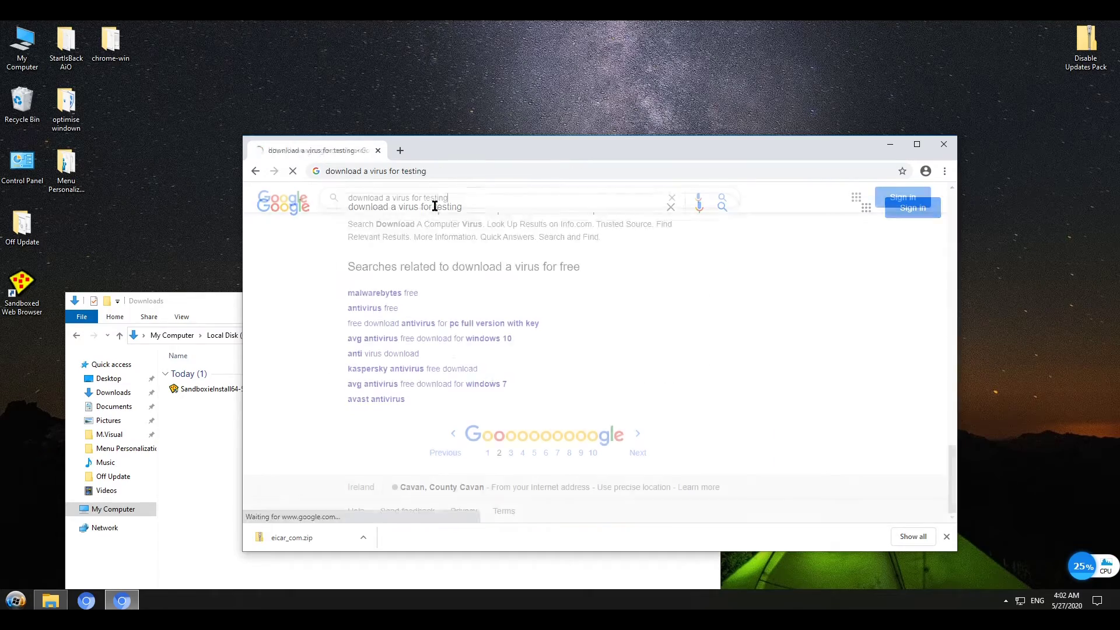
scroll(603, 355, down, 3)
Follow the Super User sources to download InfinityCrypt.zip, then bring up its desktop file's actions.
click(603, 355)
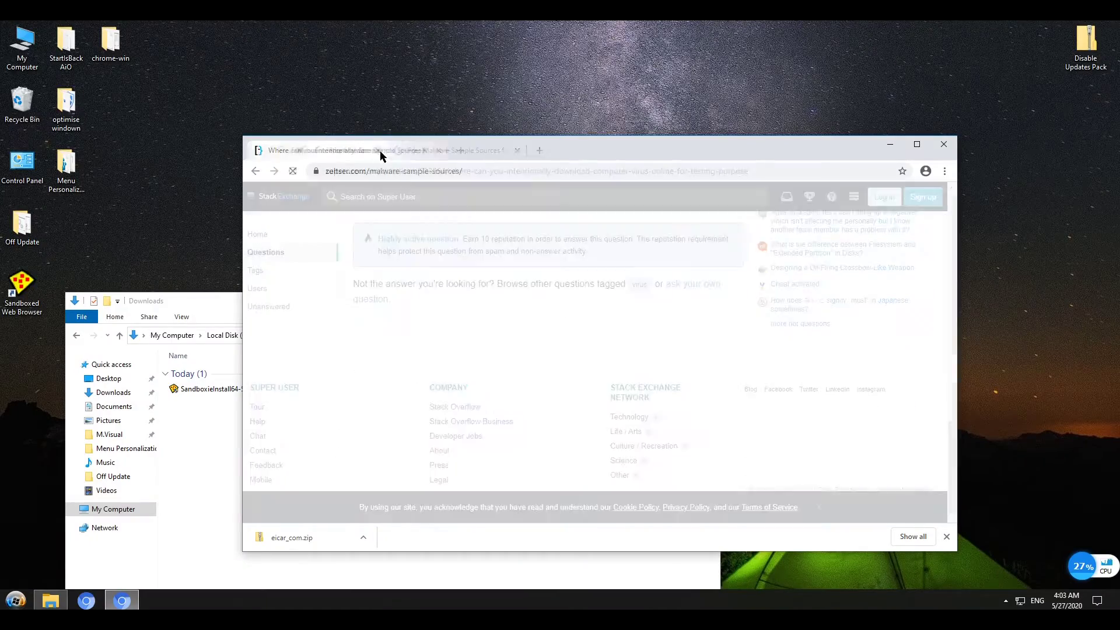
scroll(465, 370, down, 3)
scroll(450, 358, down, 5)
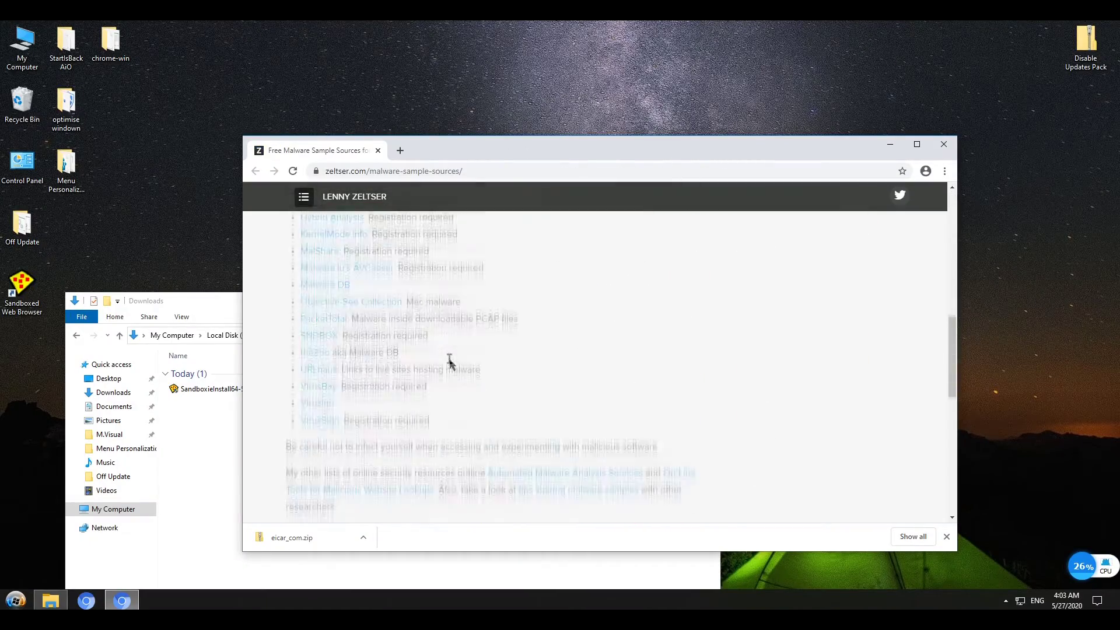
scroll(447, 356, down, 3)
scroll(442, 339, up, 10)
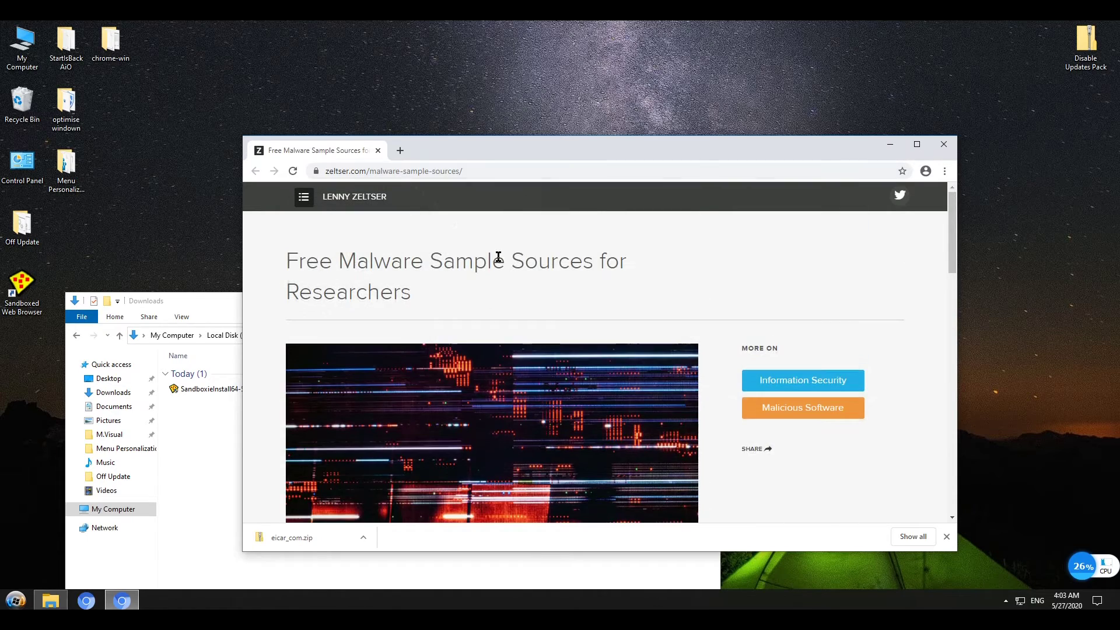
scroll(472, 302, down, 4)
click(475, 301)
scroll(528, 271, down, 1)
scroll(394, 350, up, 1)
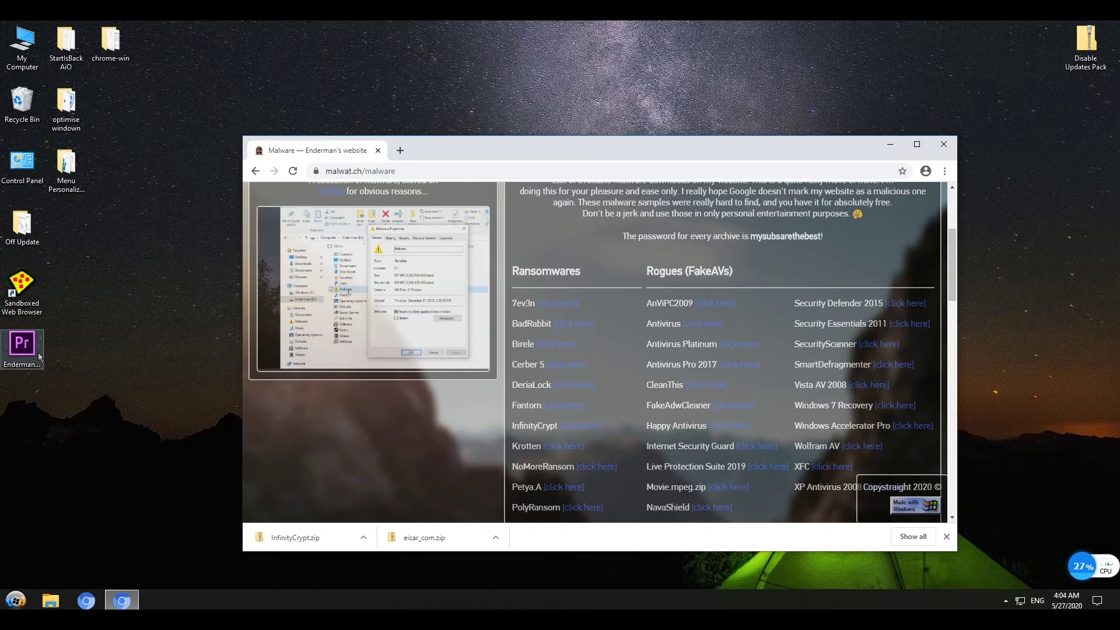
right_click(35, 357)
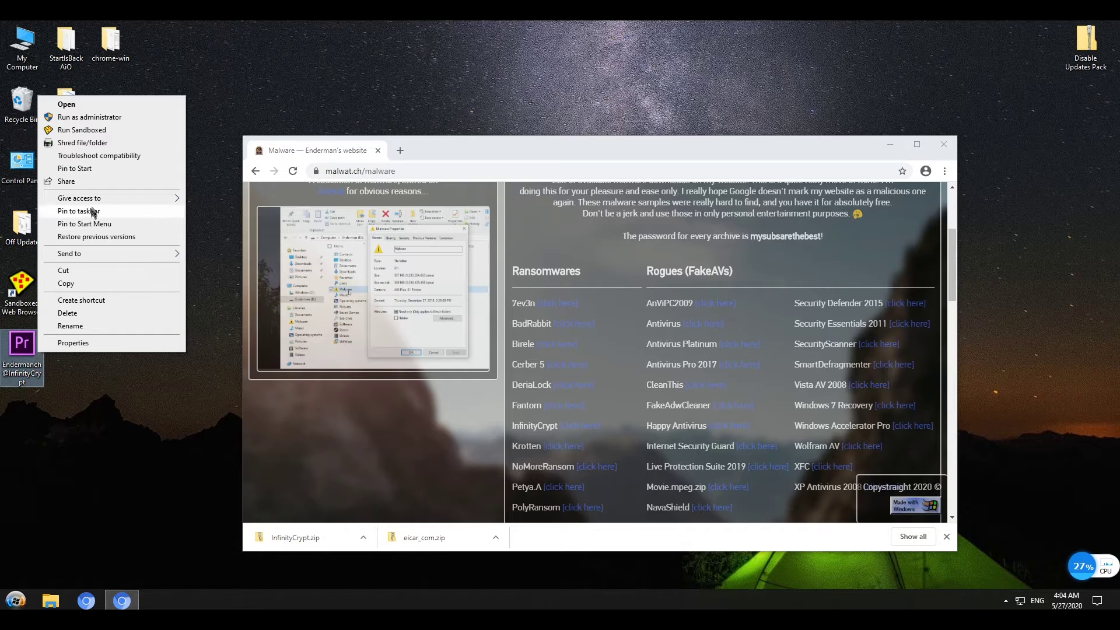
Run Endermanch@InfinityCrypt with 'Run Sandboxed' from its context menu.
click(96, 130)
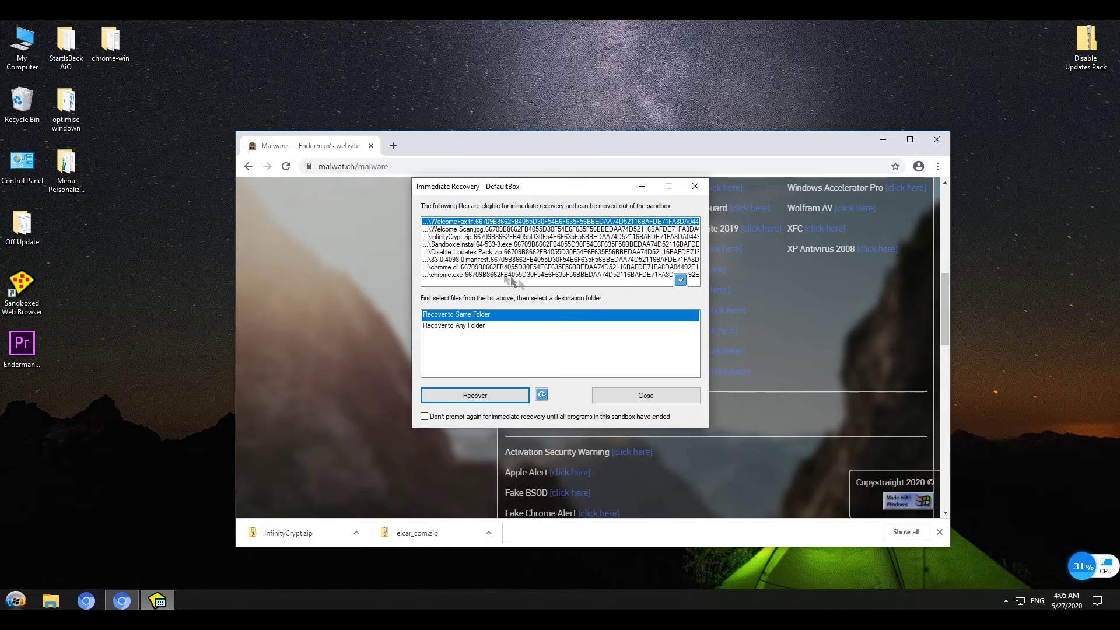
scroll(517, 257, down, 5)
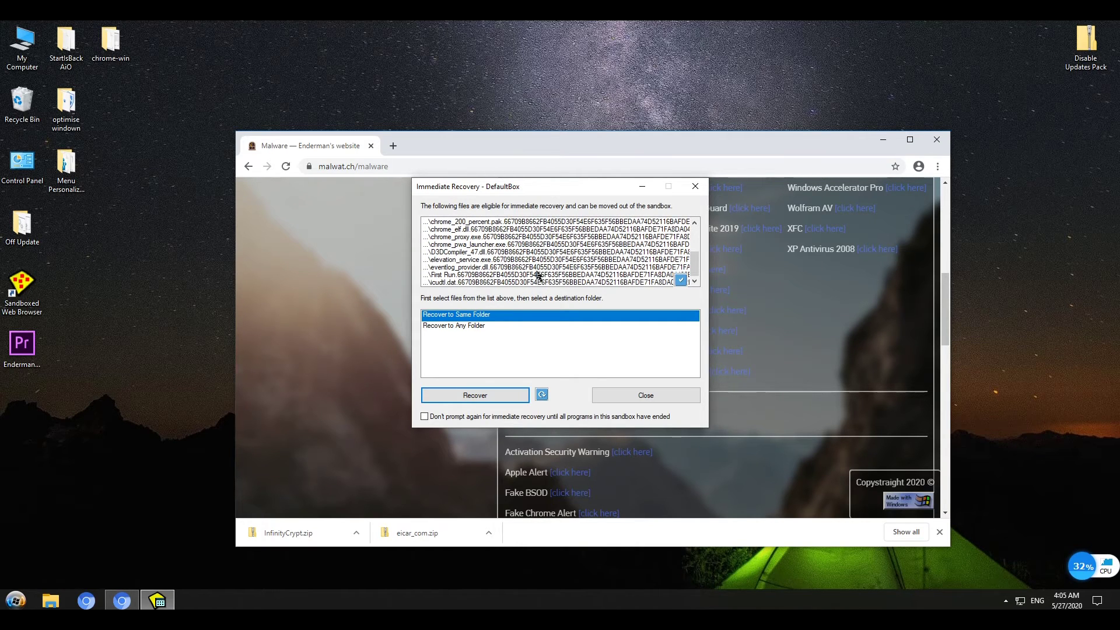
scroll(665, 254, up, 5)
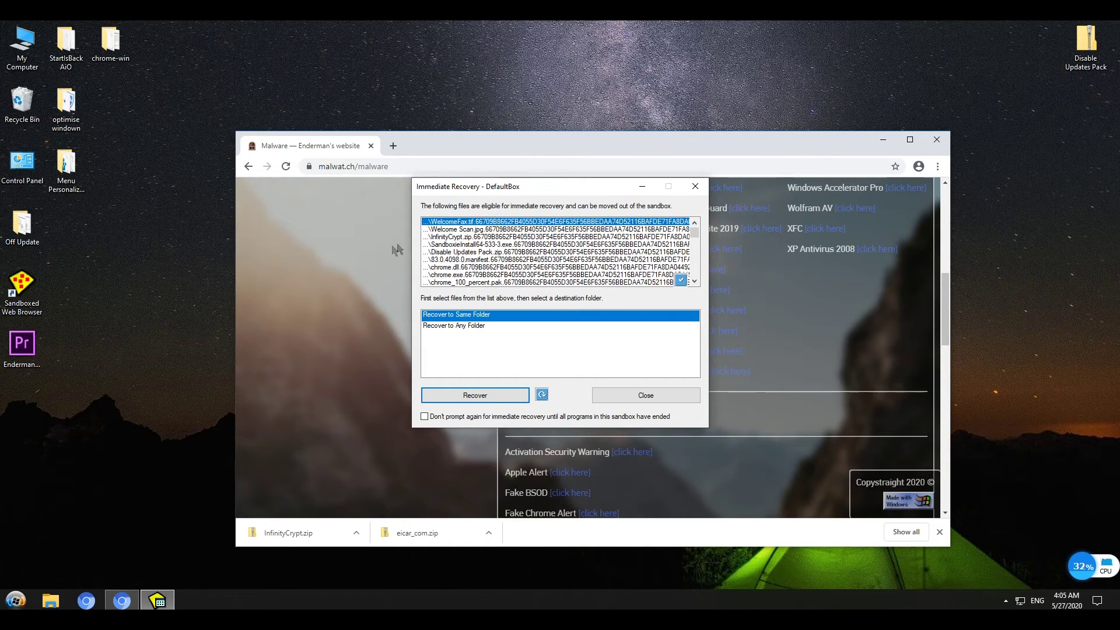
scroll(517, 255, down, 5)
scroll(526, 259, down, 5)
scroll(534, 264, down, 5)
scroll(543, 266, down, 4)
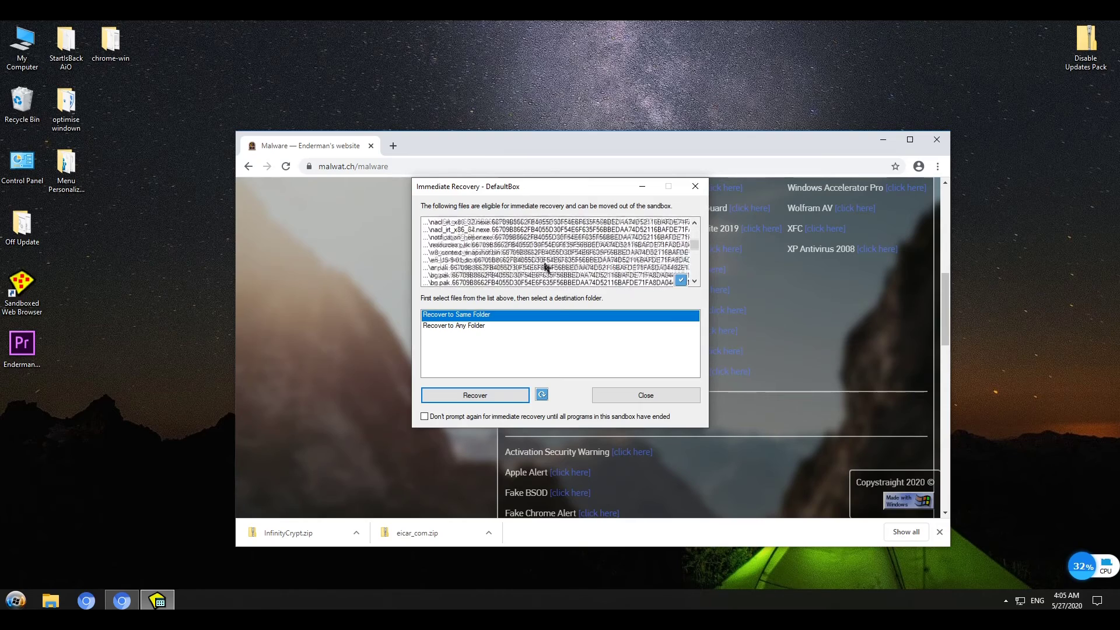
scroll(545, 266, down, 5)
scroll(543, 266, down, 5)
scroll(539, 263, down, 5)
scroll(536, 261, down, 5)
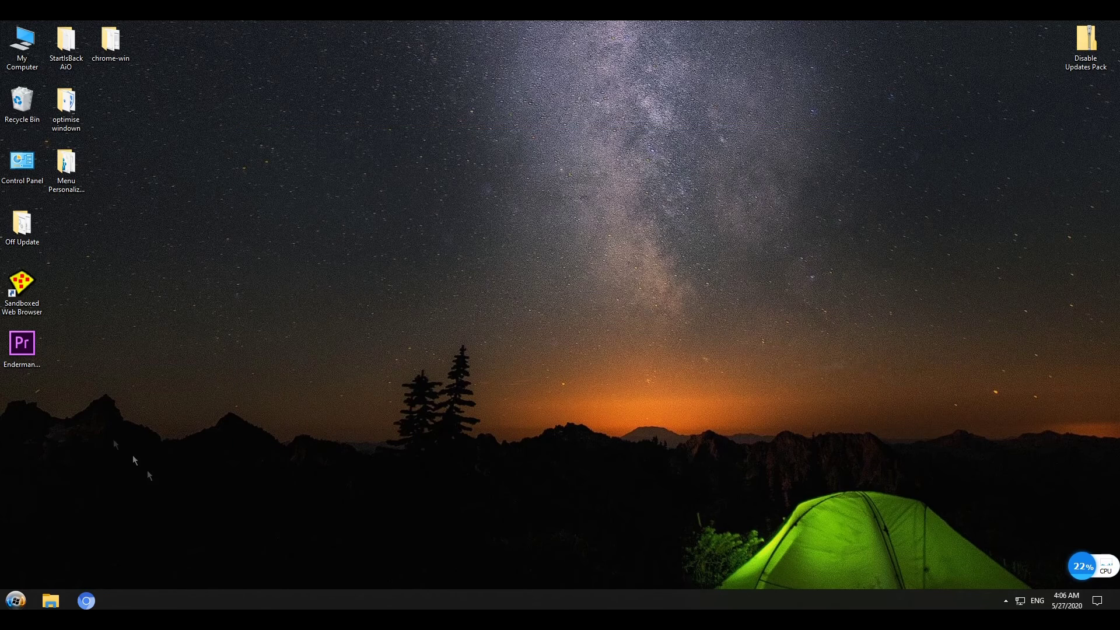
Select the intact Endermanch@InfinityCrypt file on the cleared desktop.
click(152, 499)
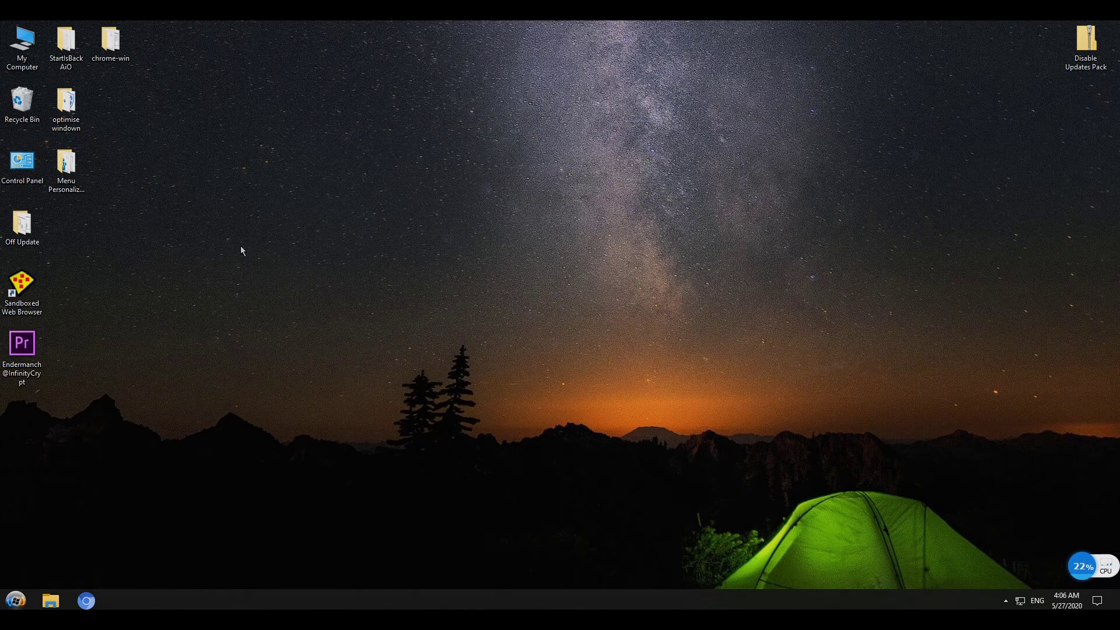